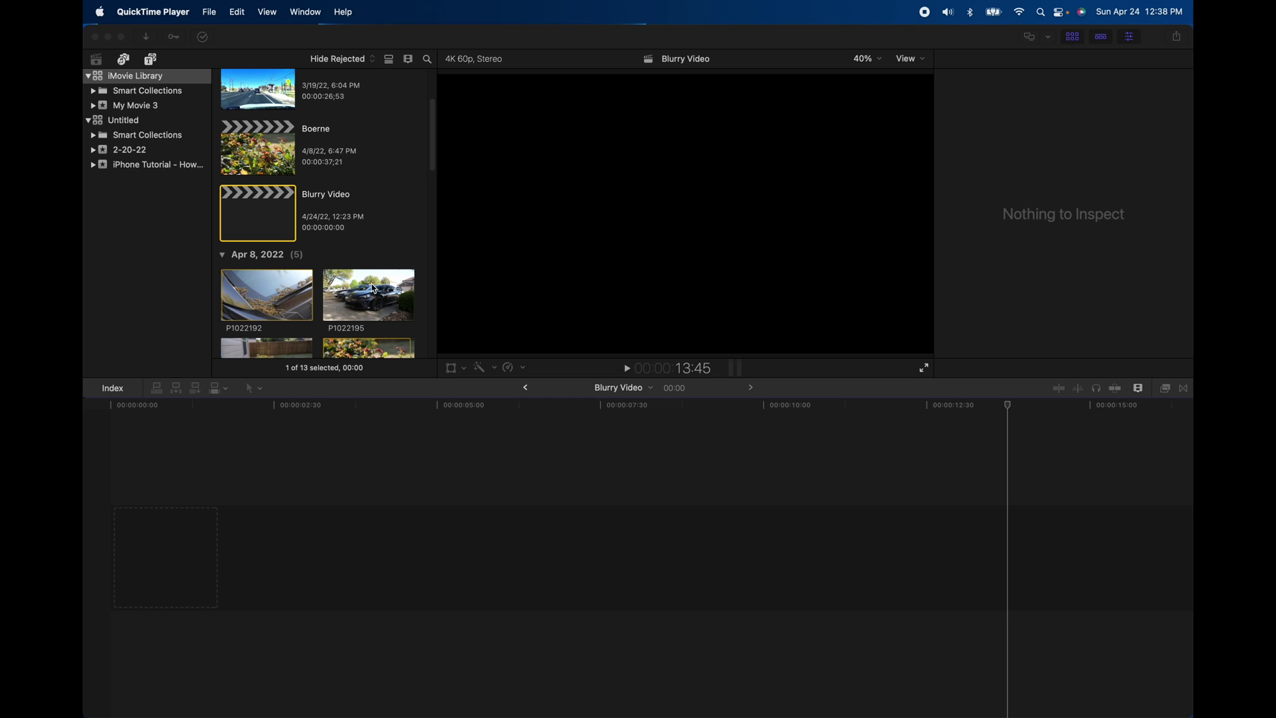
Add clip P1022195 to the Blurry Video timeline, deselect it, and show the effects browser
left_click(374, 284)
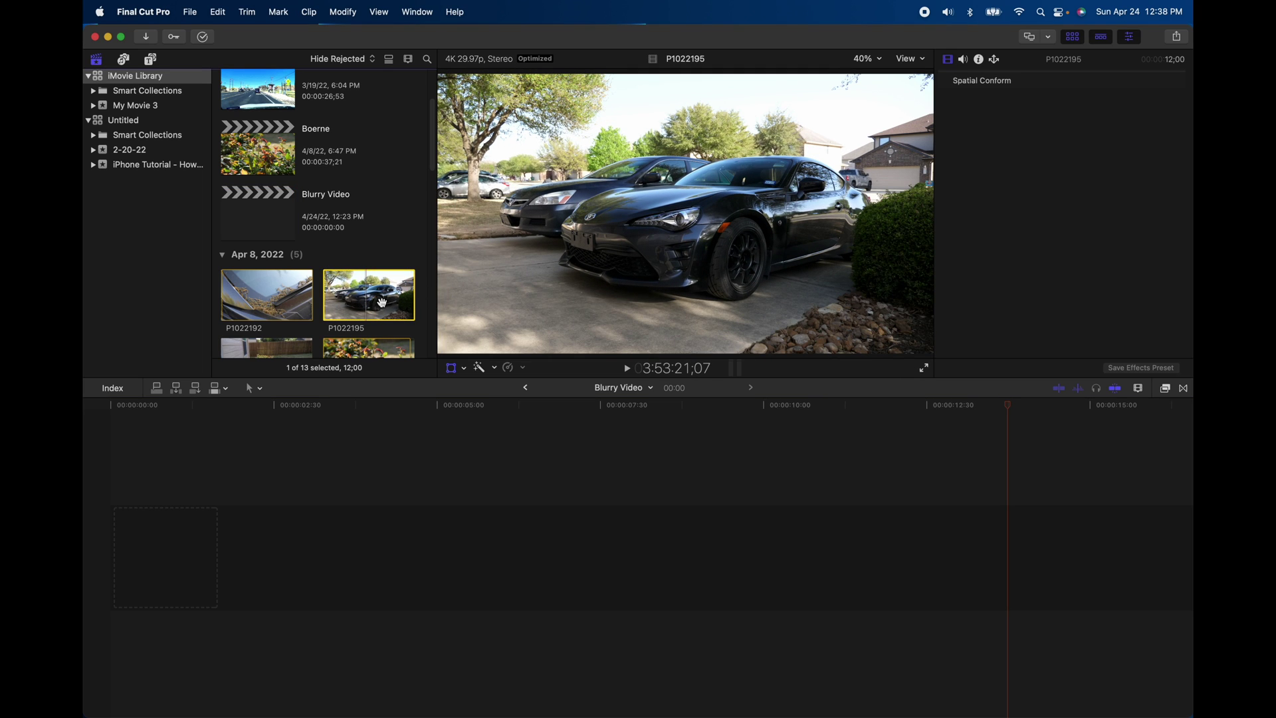
left_click_drag(376, 297, 137, 535)
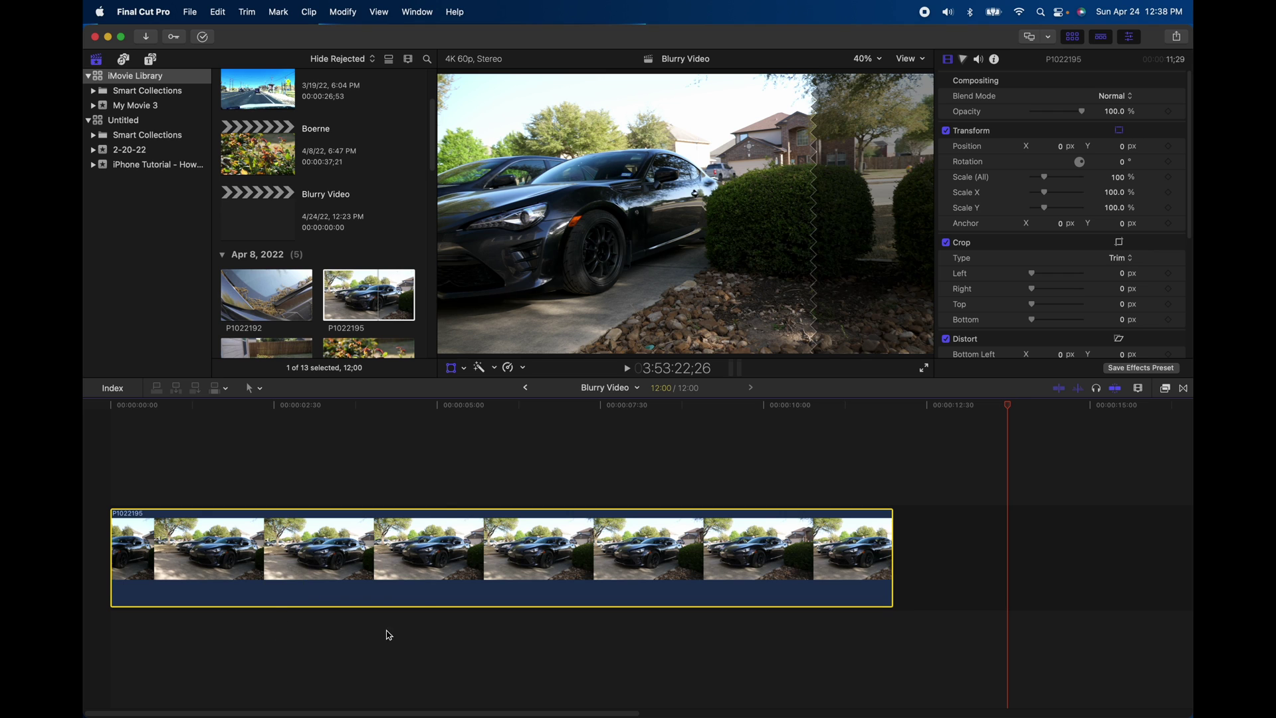
left_click(470, 468)
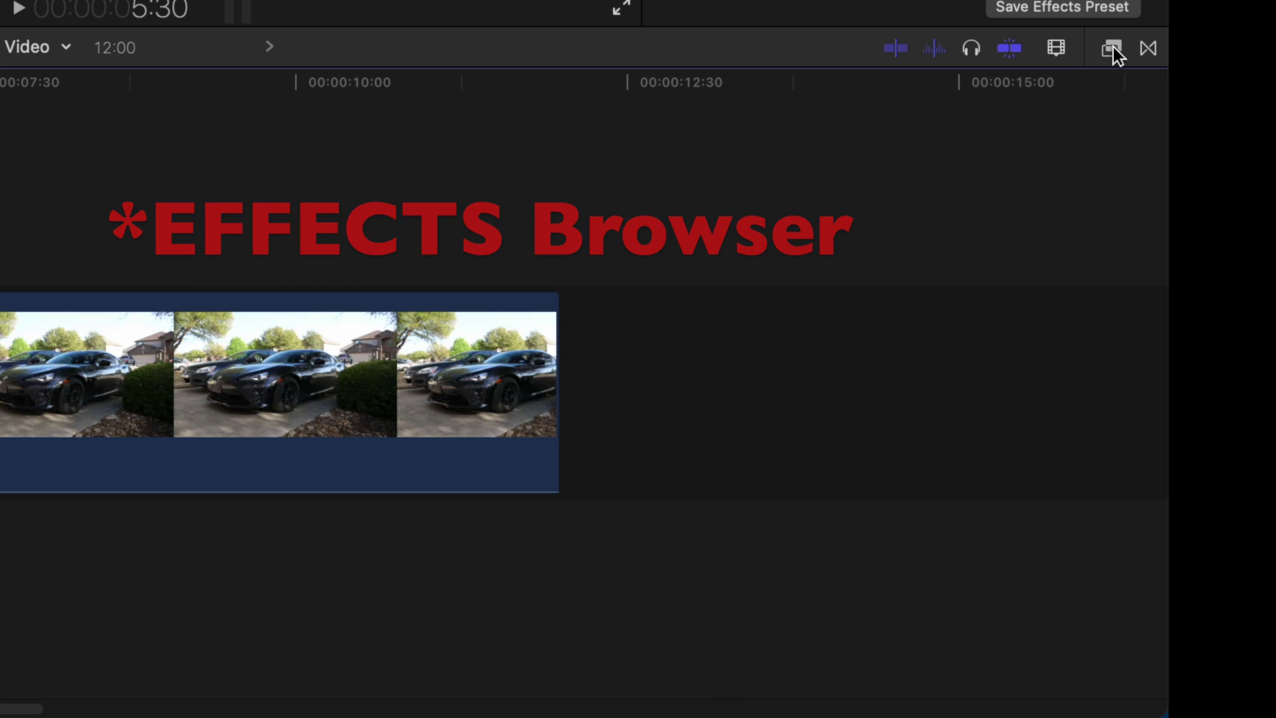
left_click(1112, 48)
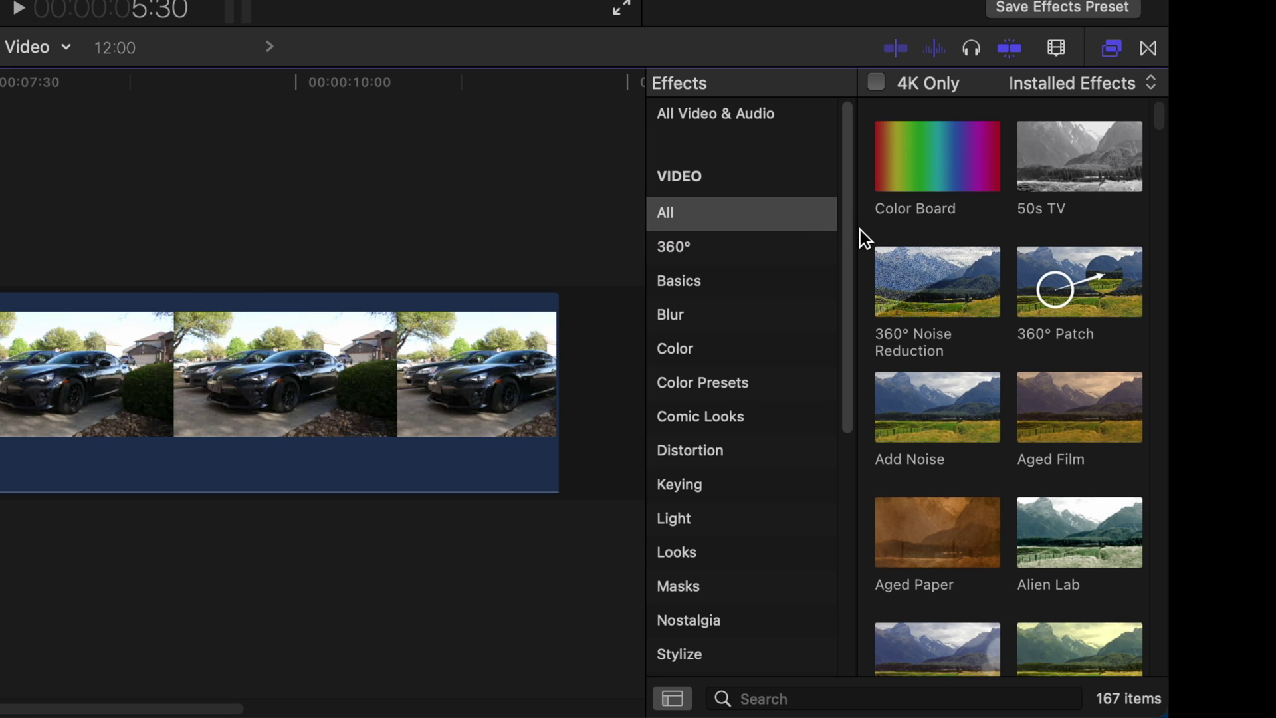
Search All Video & Audio effects for 'blur'
left_click(684, 128)
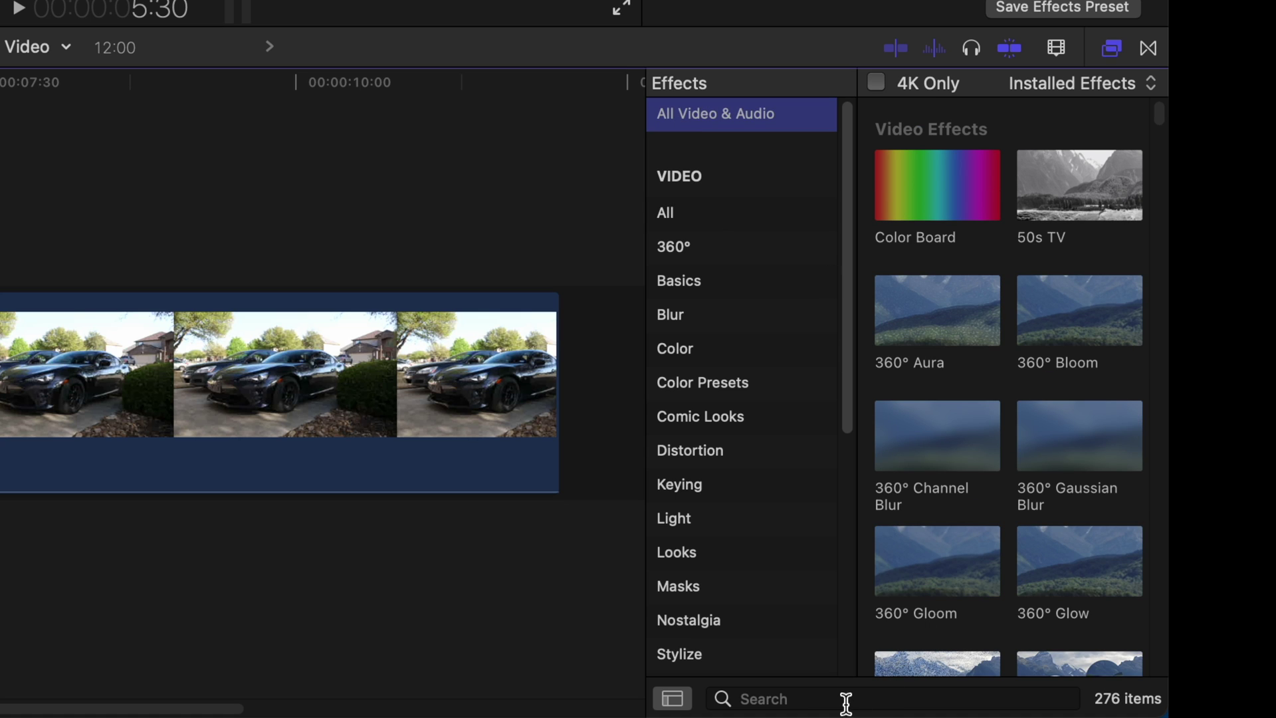
left_click(842, 695)
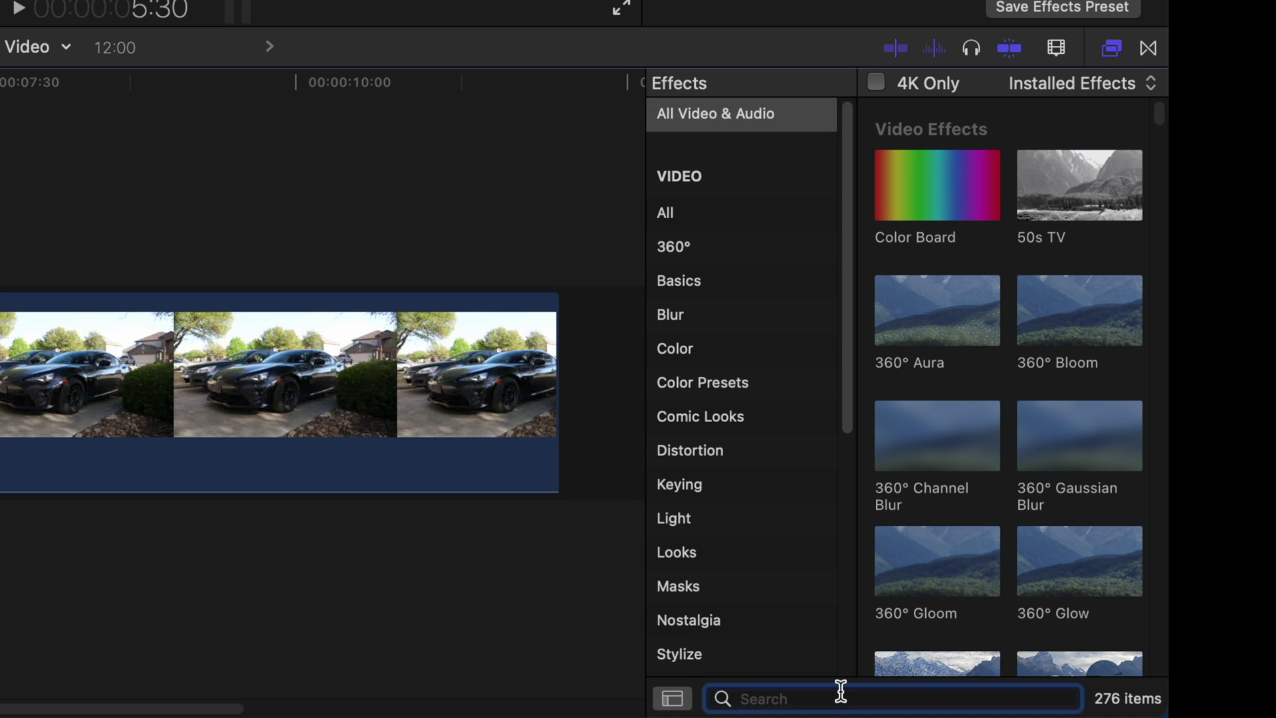
type("blurr")
key("BackSpace")
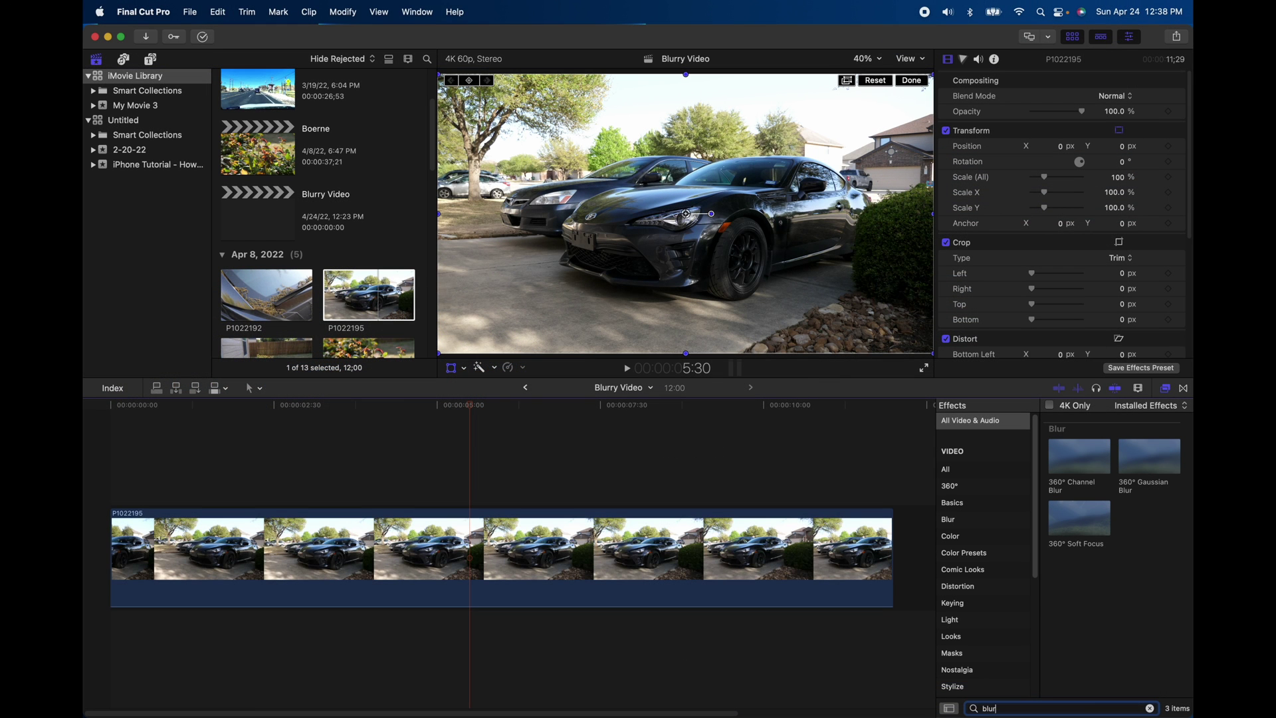
Preview 360° Channel Blur, Gaussian Blur and Soft Focus, then apply 360° Channel Blur to the clip
left_click(1077, 460)
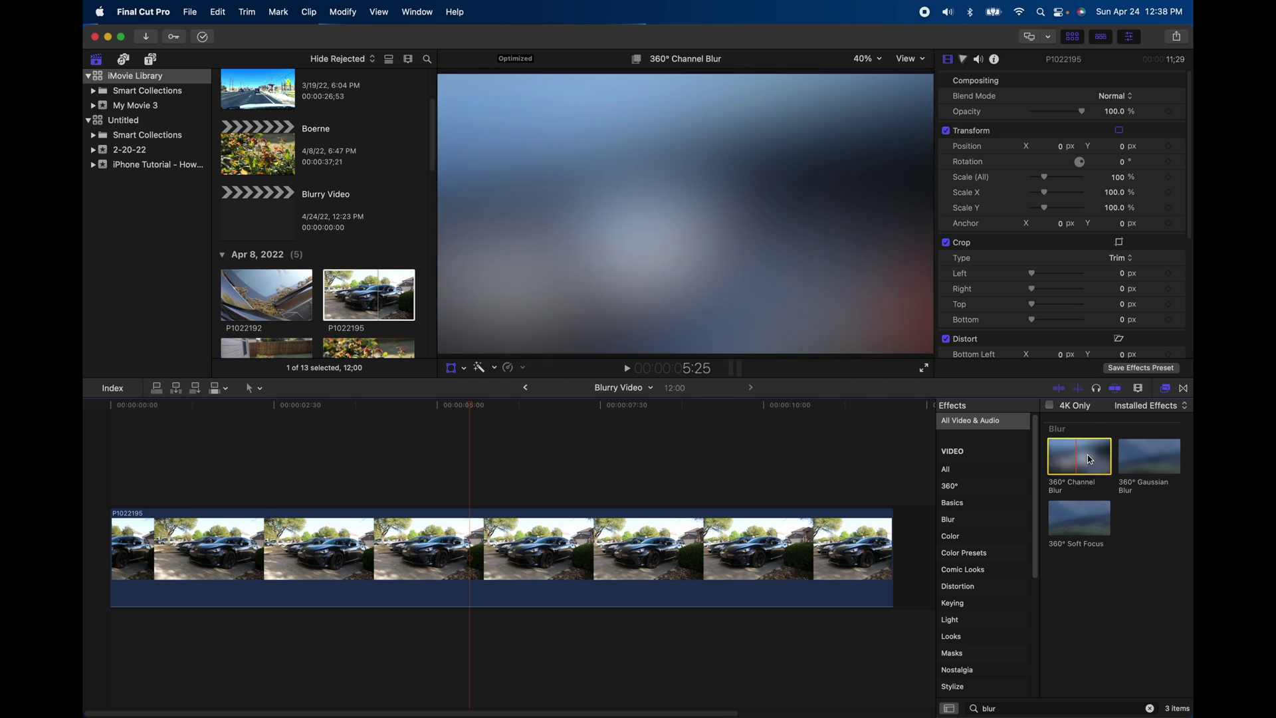
left_click(1149, 459)
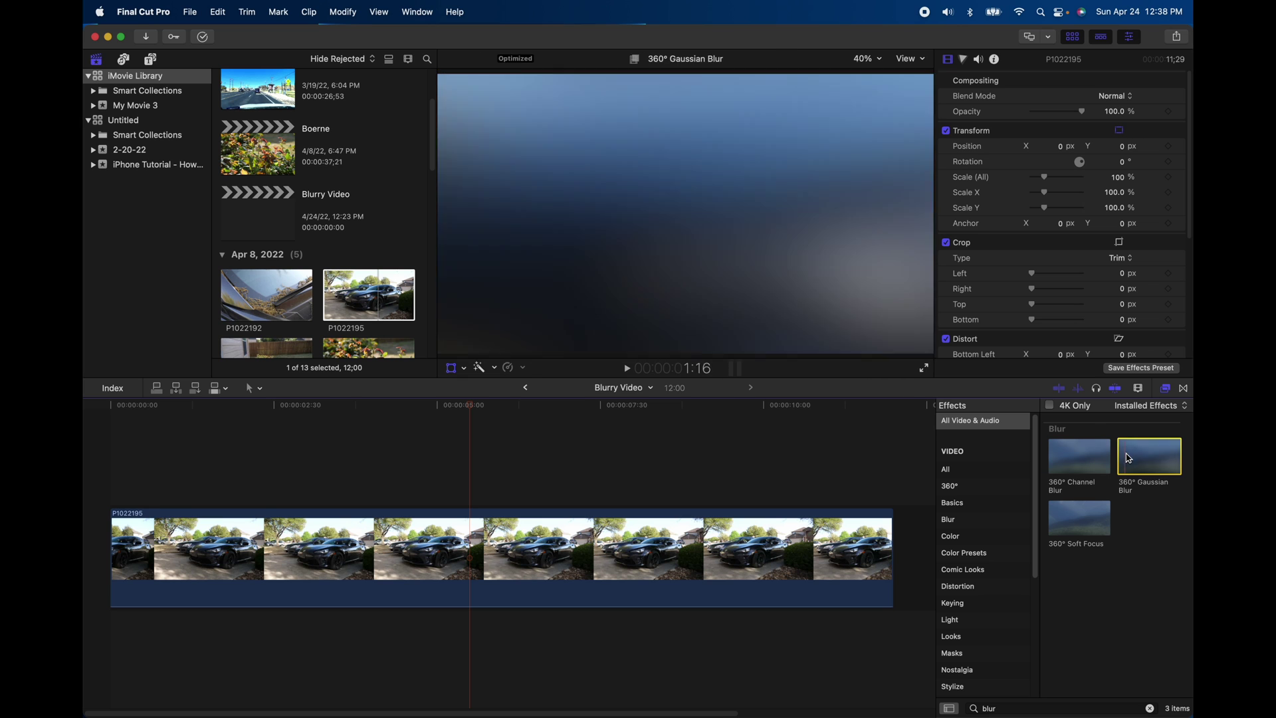
left_click(1065, 522)
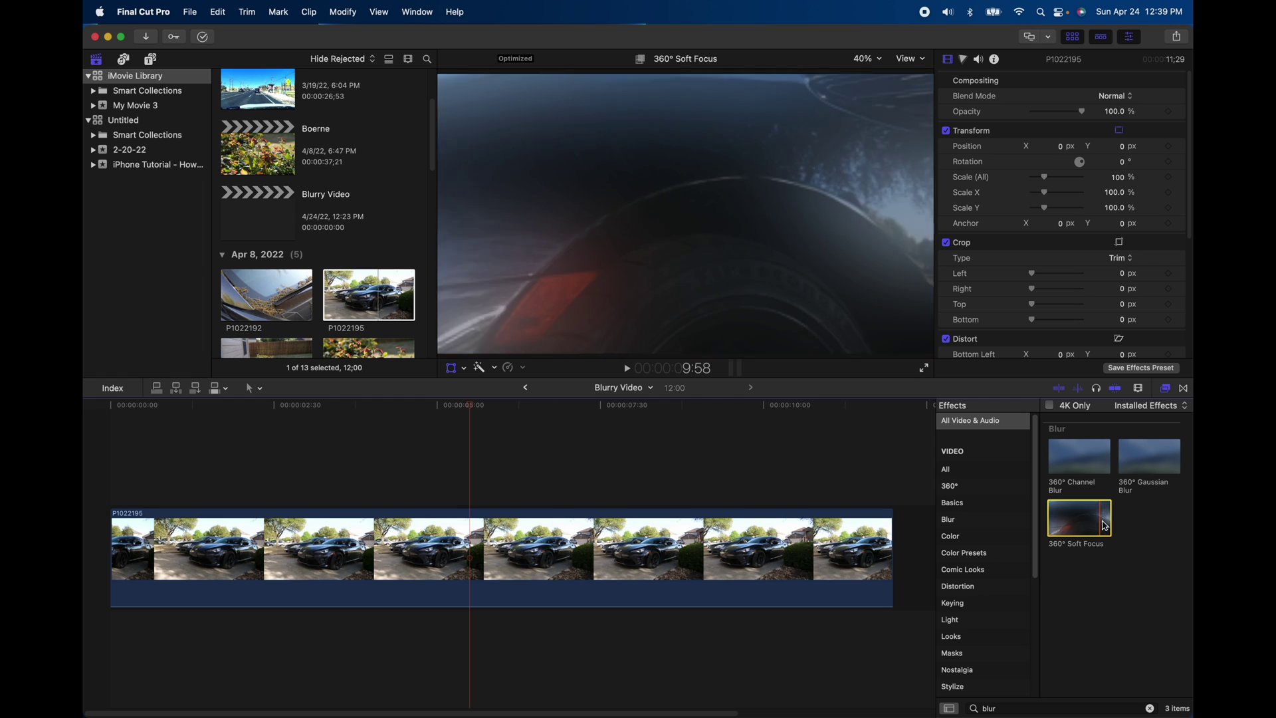
left_click(1071, 469)
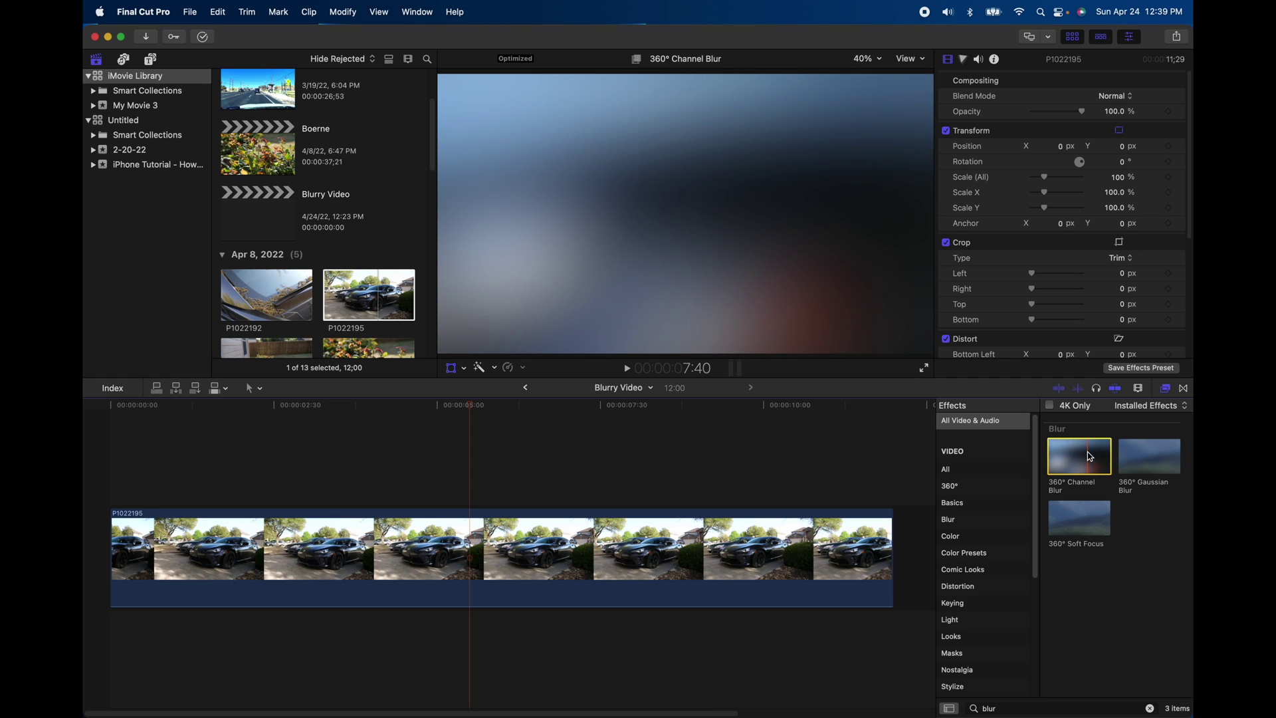
left_click_drag(1090, 456, 485, 560)
Drop 360° Channel Blur onto clip P1022195, scrub to check the blur, and select the clip
left_click(398, 406)
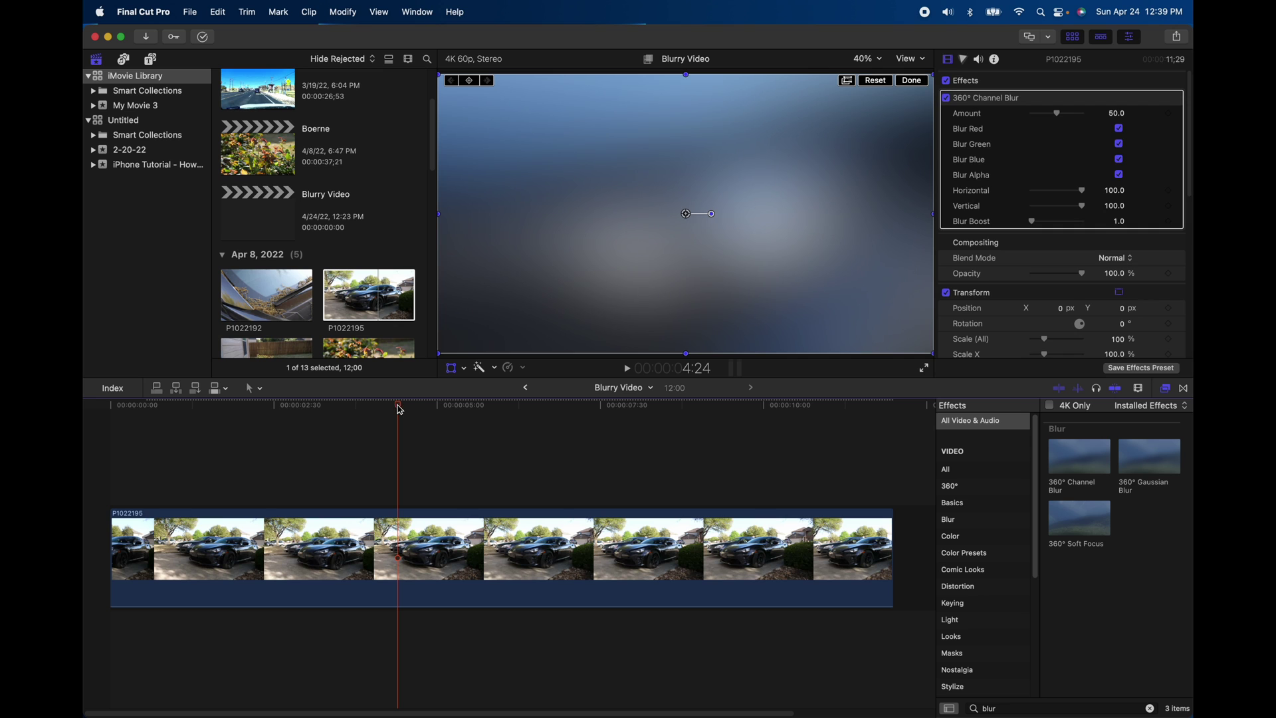
left_click_drag(399, 409, 517, 425)
left_click(495, 558)
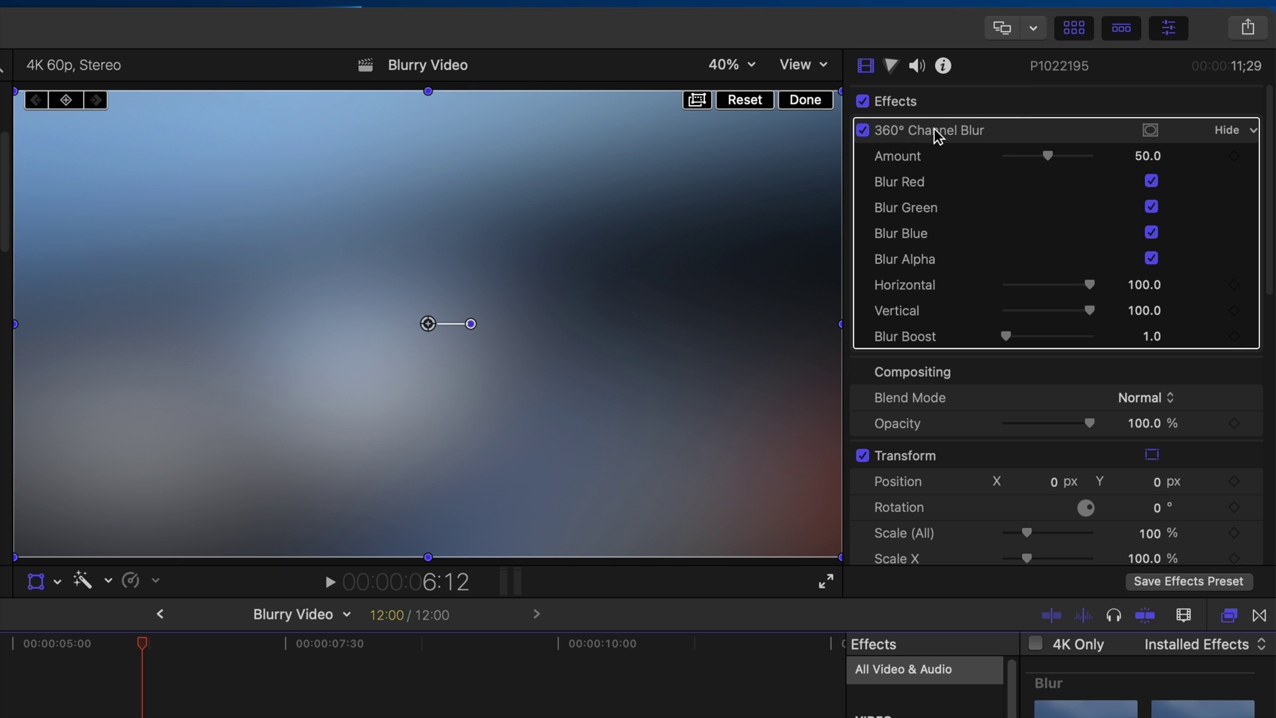
Set the 360° Channel Blur Amount to 16.19 and return to an earlier frame
scroll(1054, 352, "down", 5)
scroll(1050, 360, "down", 8)
scroll(1049, 360, "up", 12)
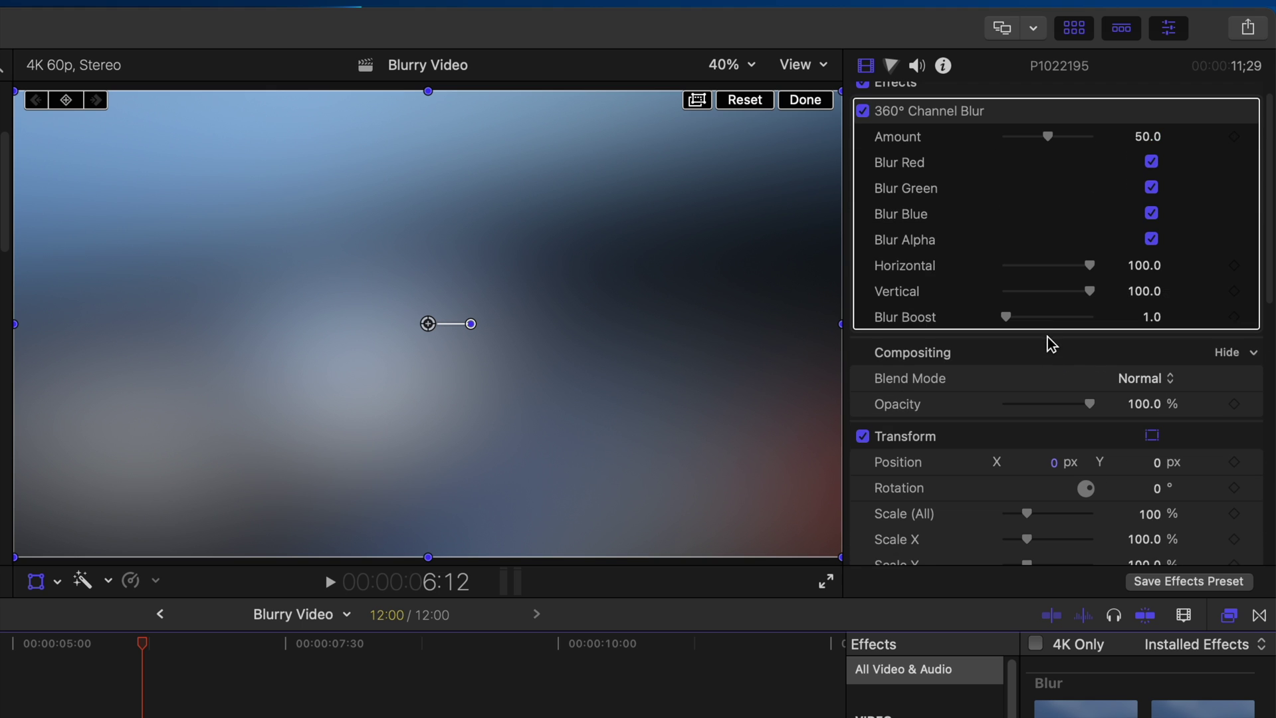
mouse_move(1049, 136)
left_mouse_down()
mouse_move(1093, 139)
mouse_move(1002, 148)
mouse_move(1042, 145)
mouse_move(1032, 147)
mouse_move(1042, 111)
left_mouse_up()
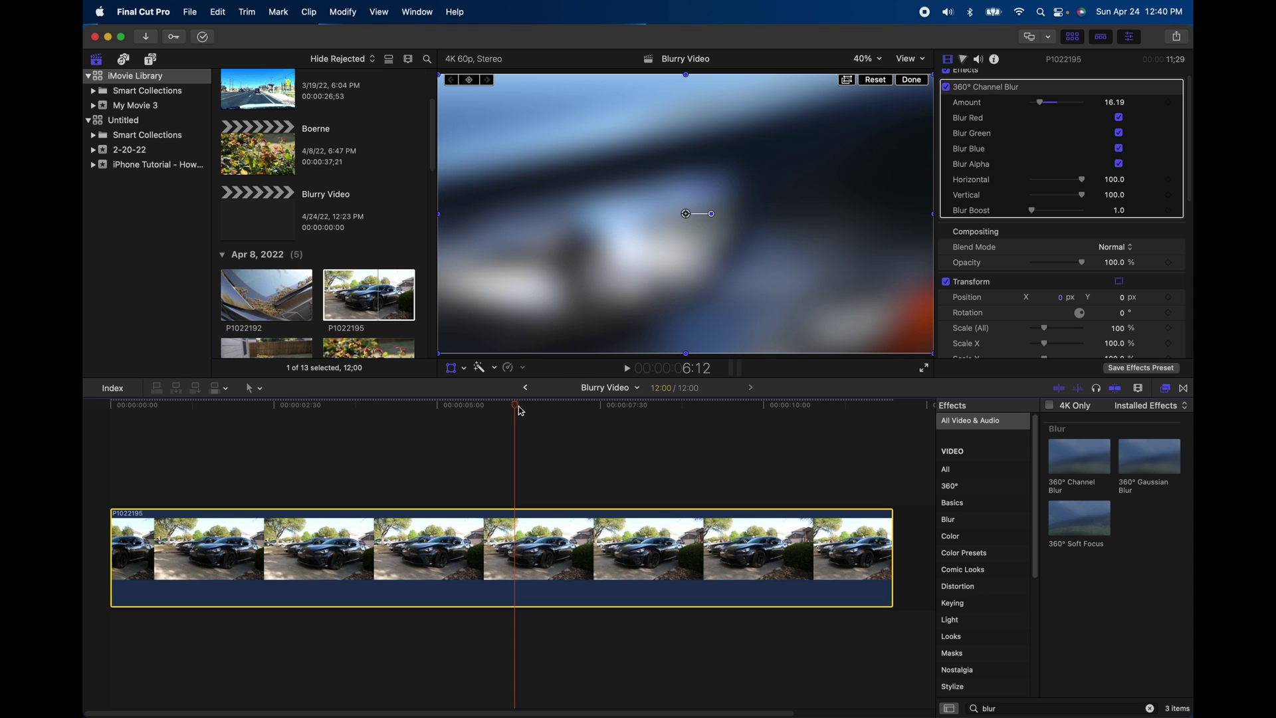
left_click_drag(515, 407, 152, 464)
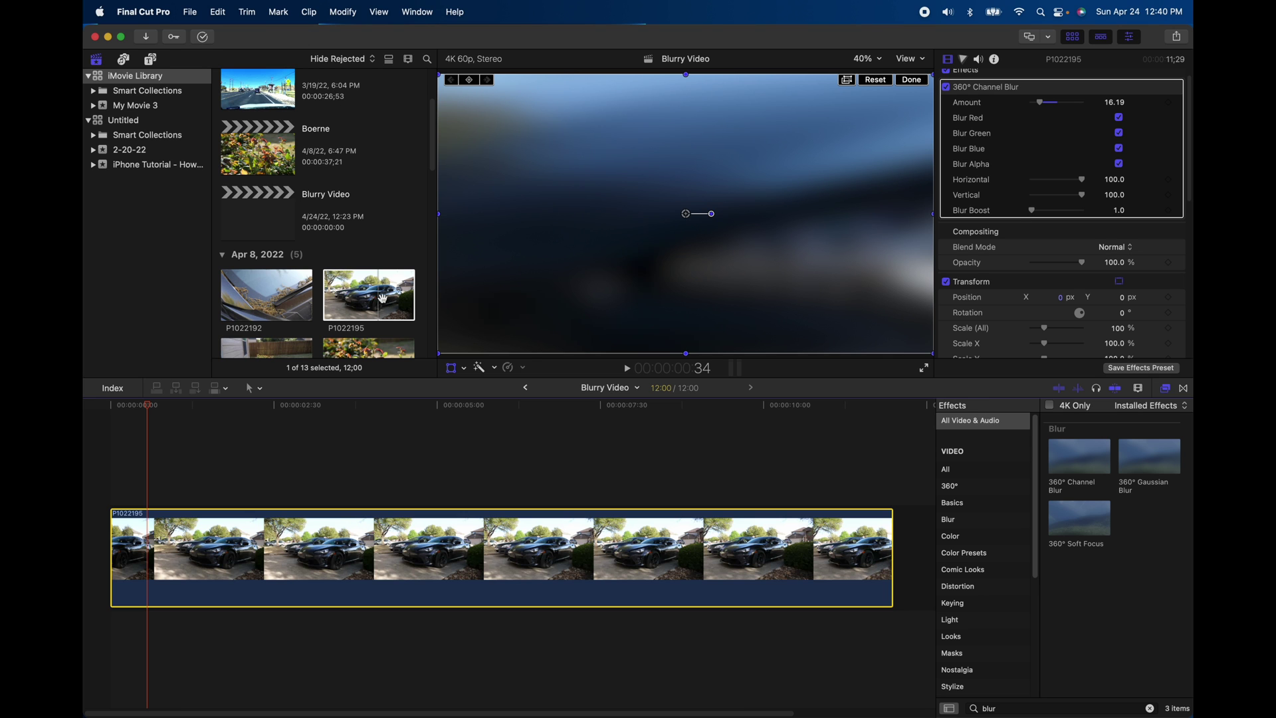
left_click(372, 317)
Connect a second copy of P1022195 above the blurred clip and enable Transform in the viewer
left_click_drag(372, 317, 114, 452)
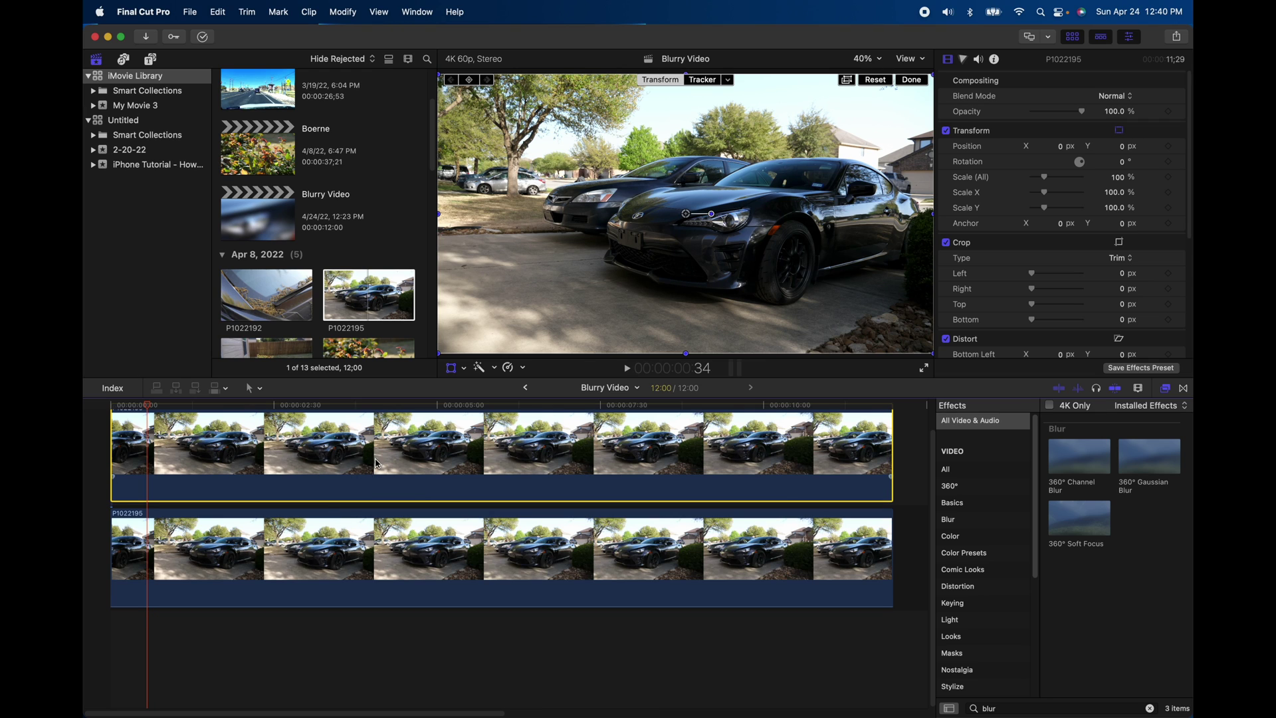
left_click(453, 372)
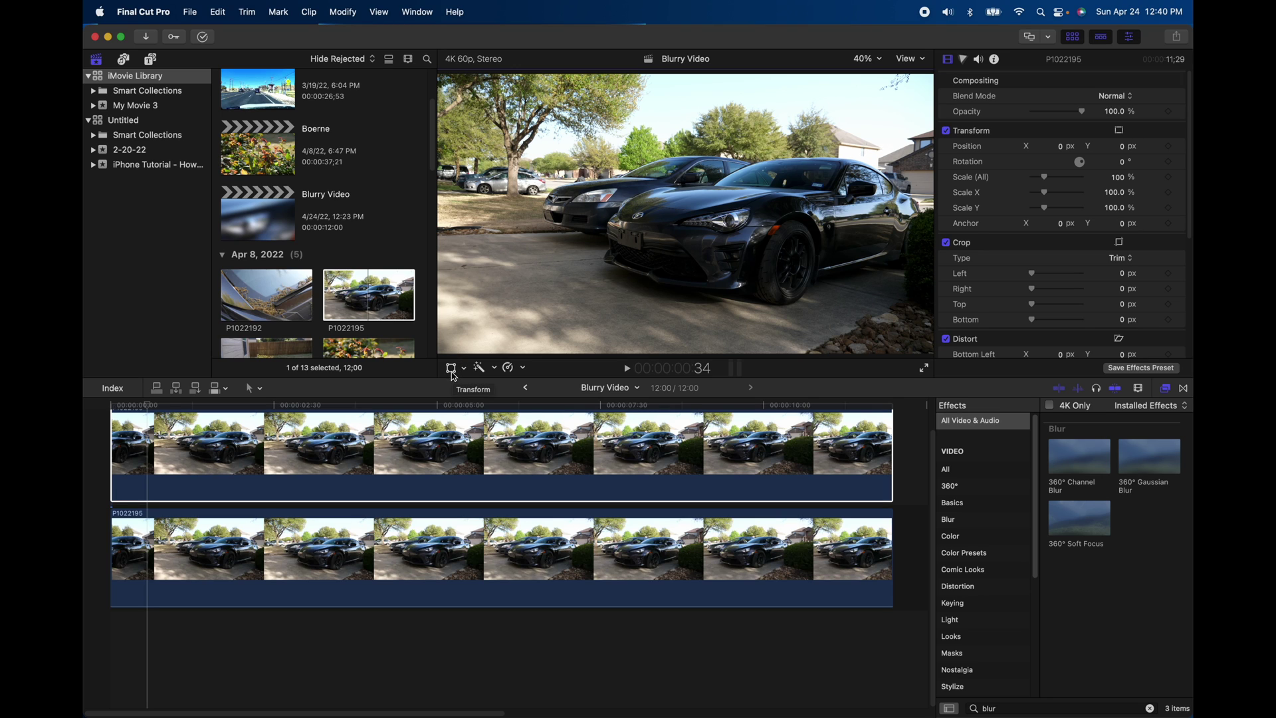
left_click(465, 368)
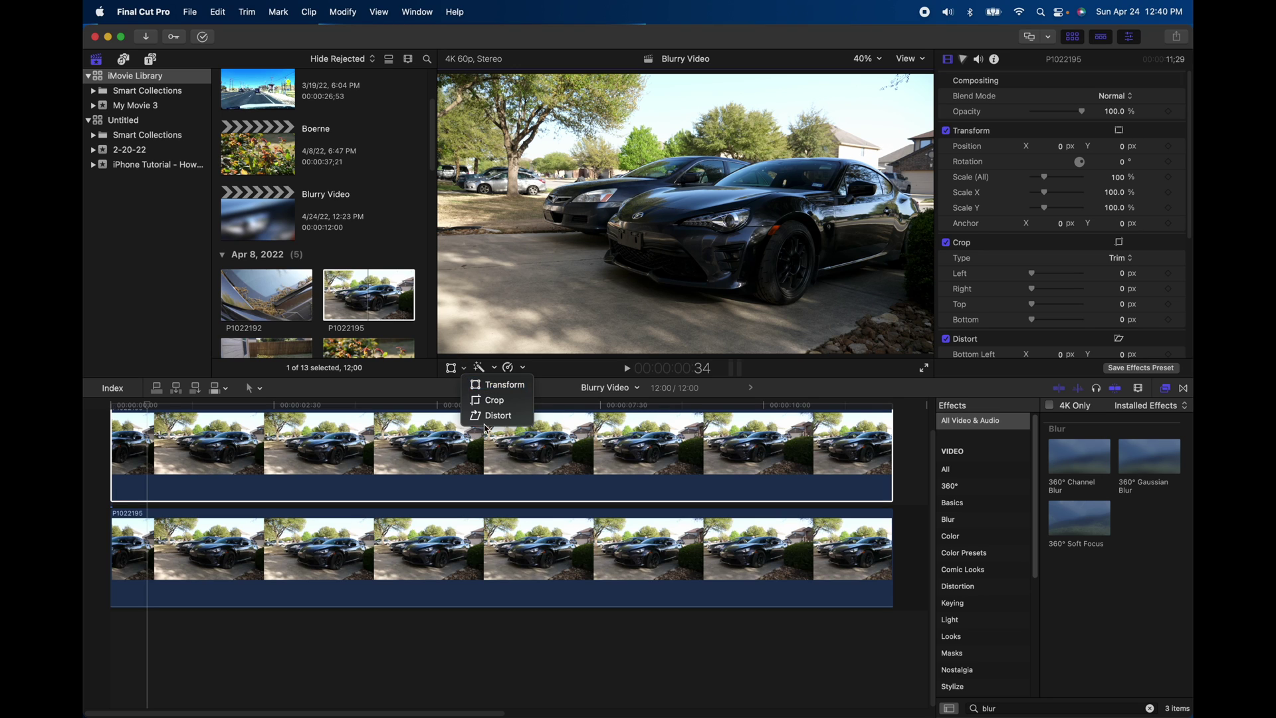
left_click(452, 374)
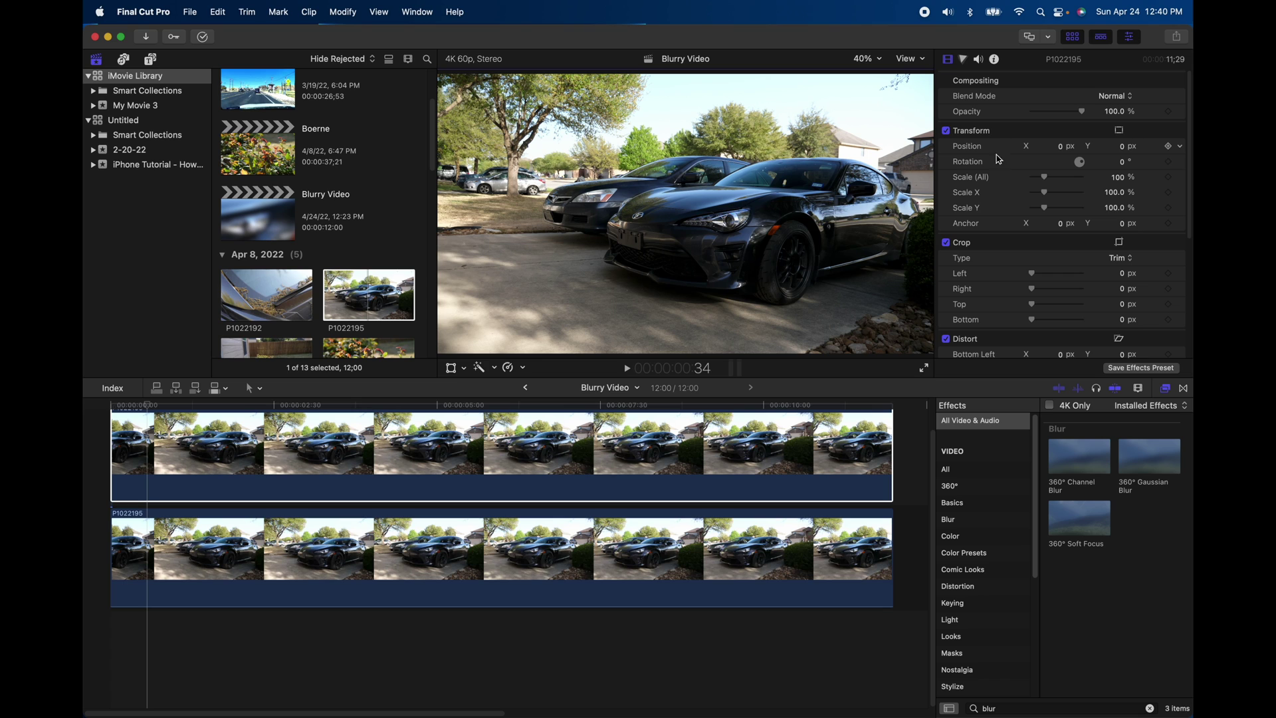
left_click(454, 369)
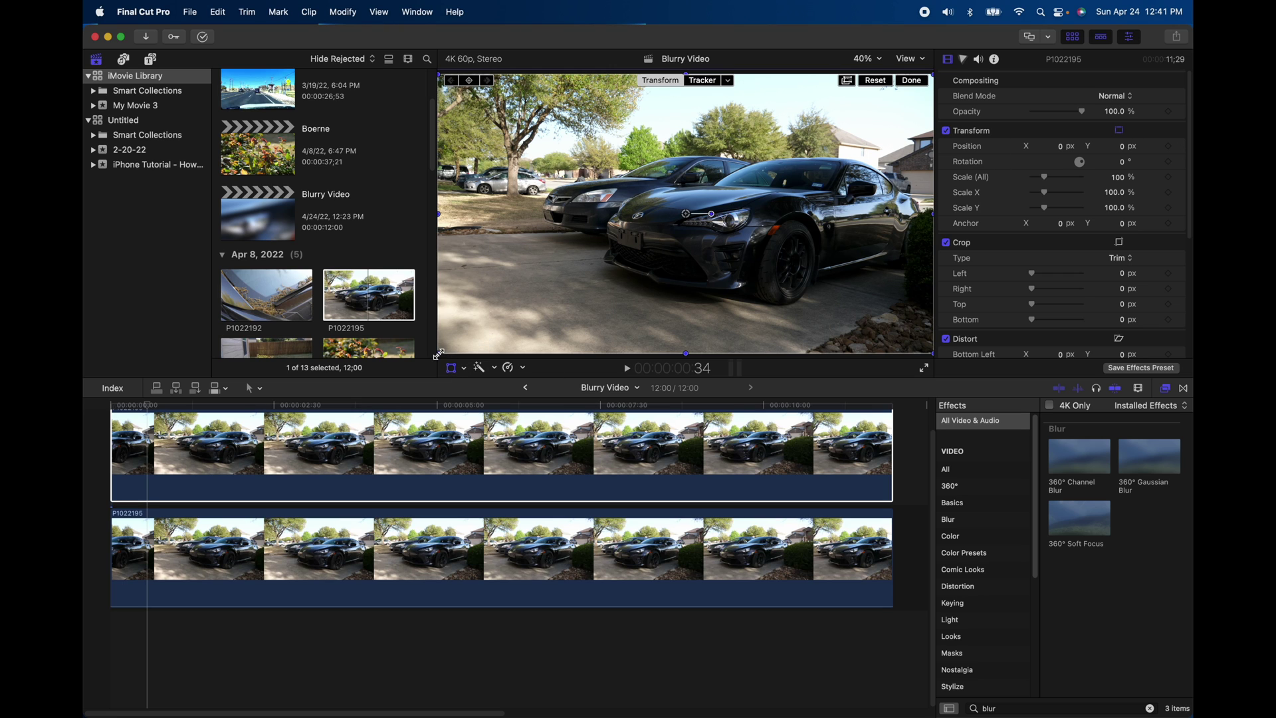
Resize the unblurred top copy of P1022195 to 38.94% scale
left_click_drag(438, 354, 619, 259)
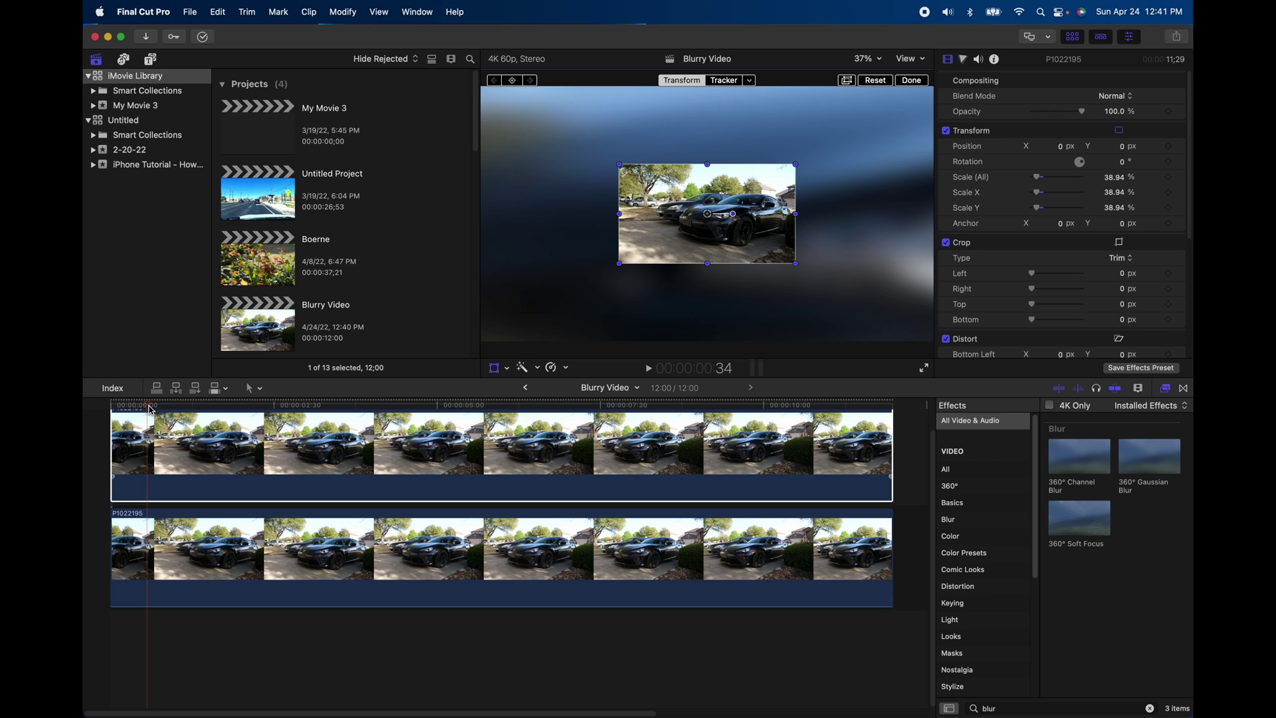
left_click(108, 406)
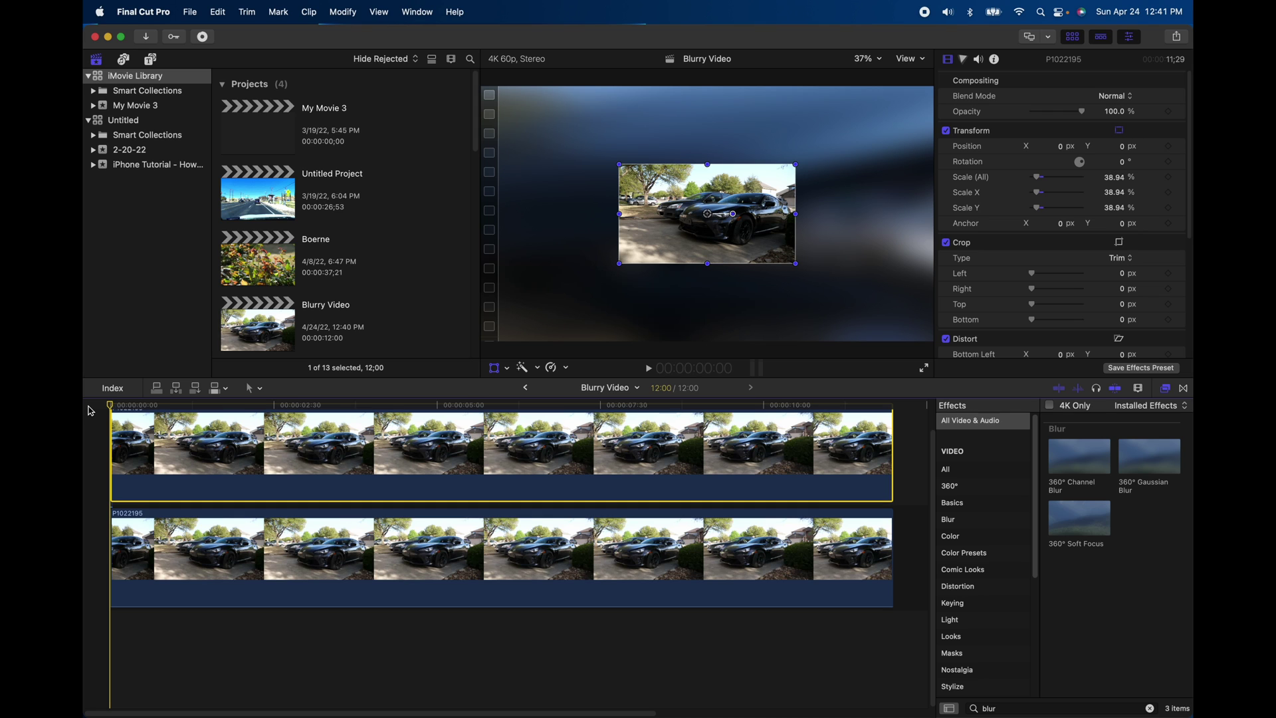
key("space")
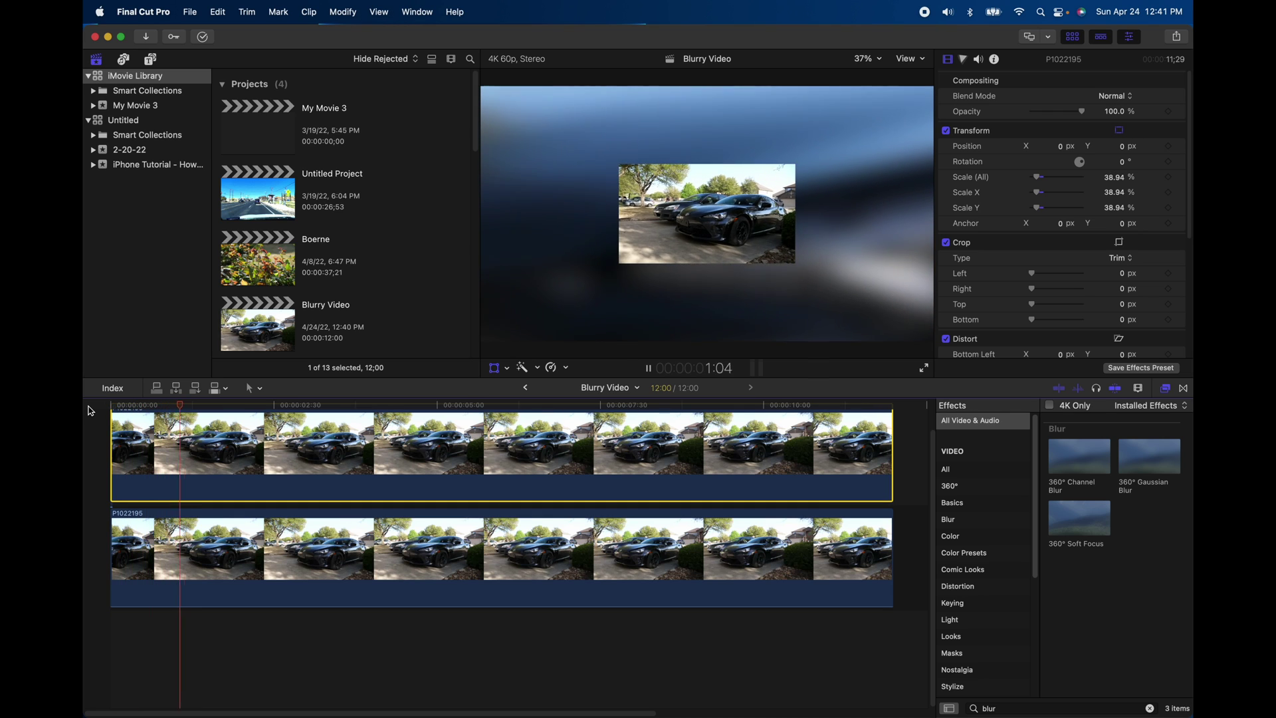
key("space")
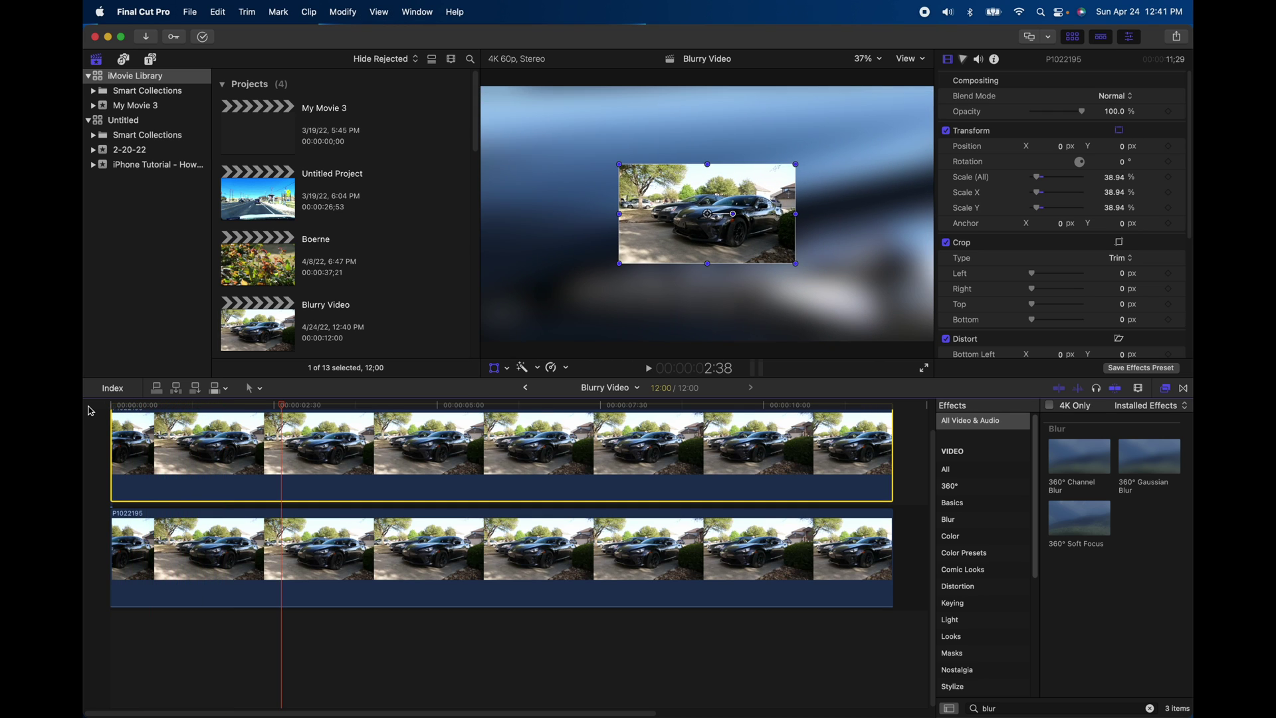